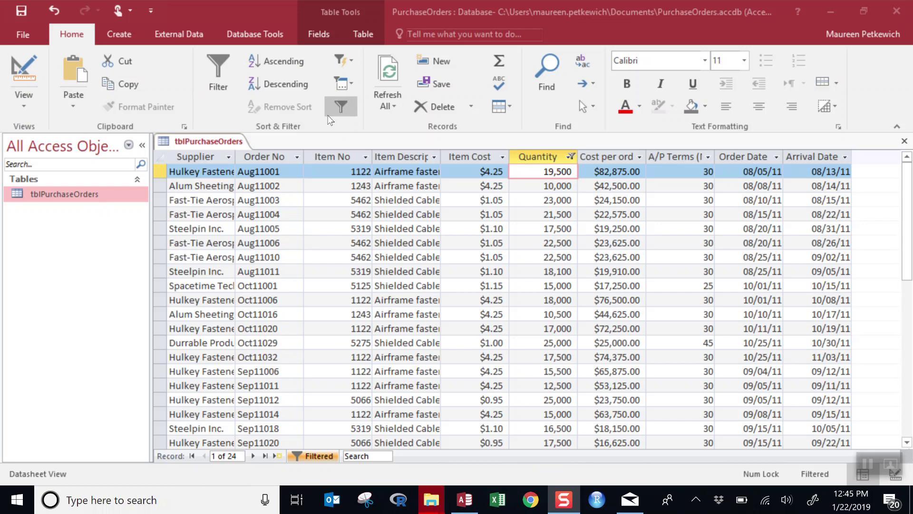
# - Filter the Quantity field to orders greater than or equal to 10,000, based on order Aug11002
pyautogui.click(533, 187)
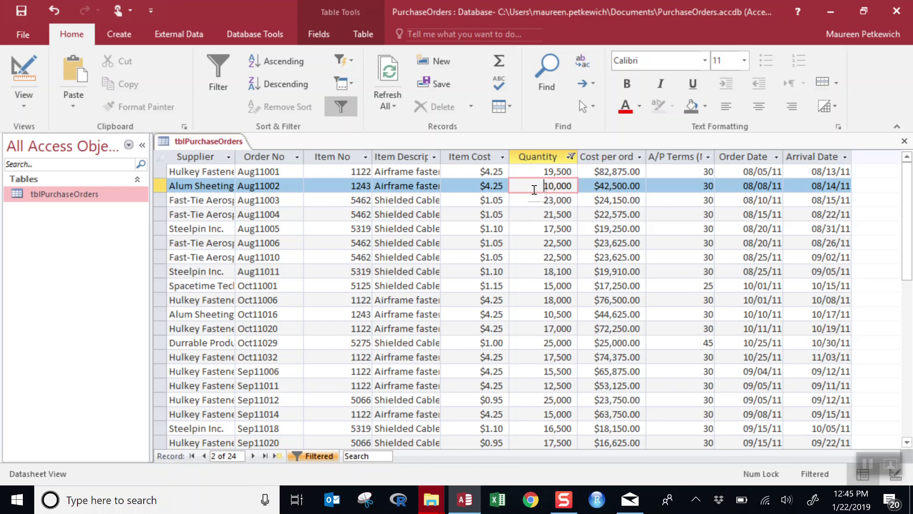
pyautogui.rightClick(534, 189)
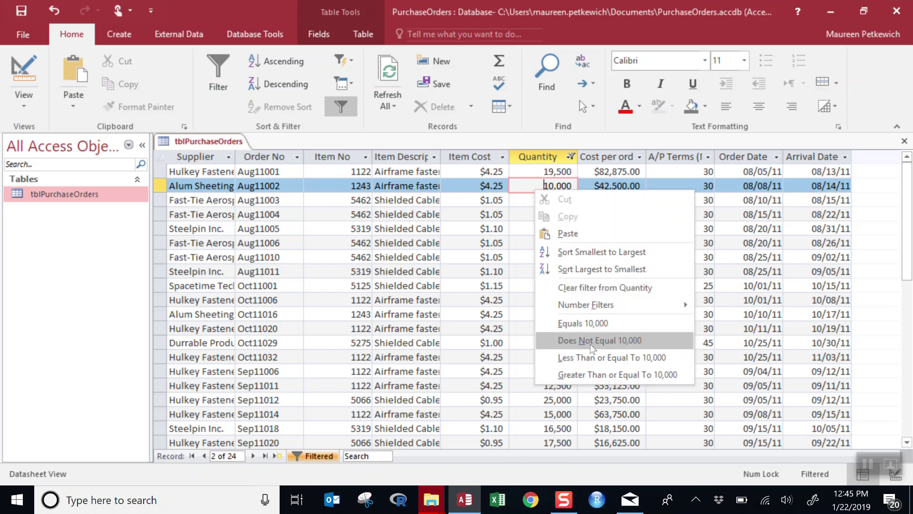
pyautogui.click(617, 372)
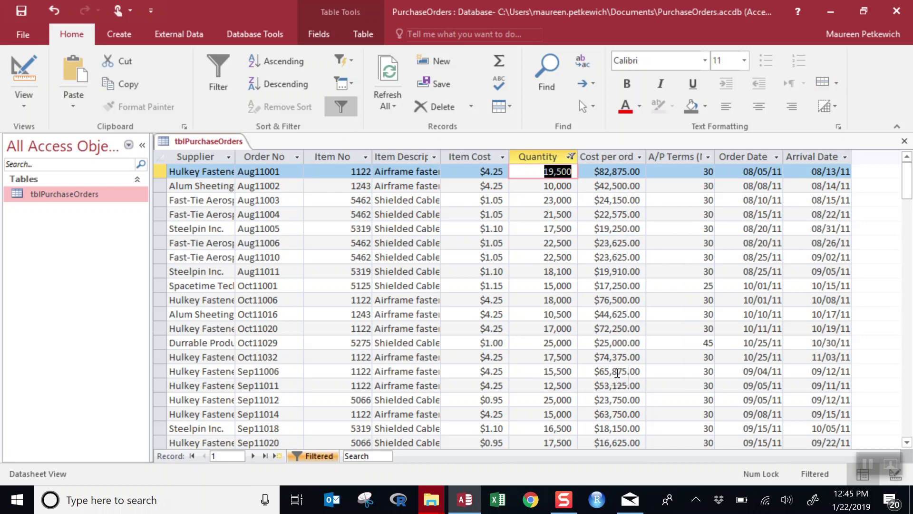
pyautogui.rightClick(569, 161)
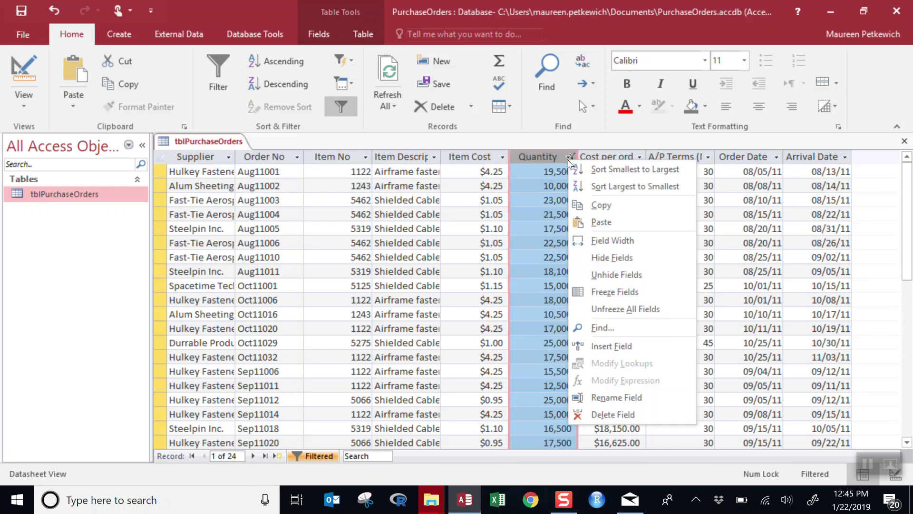
pyautogui.click(539, 186)
pyautogui.click(539, 186)
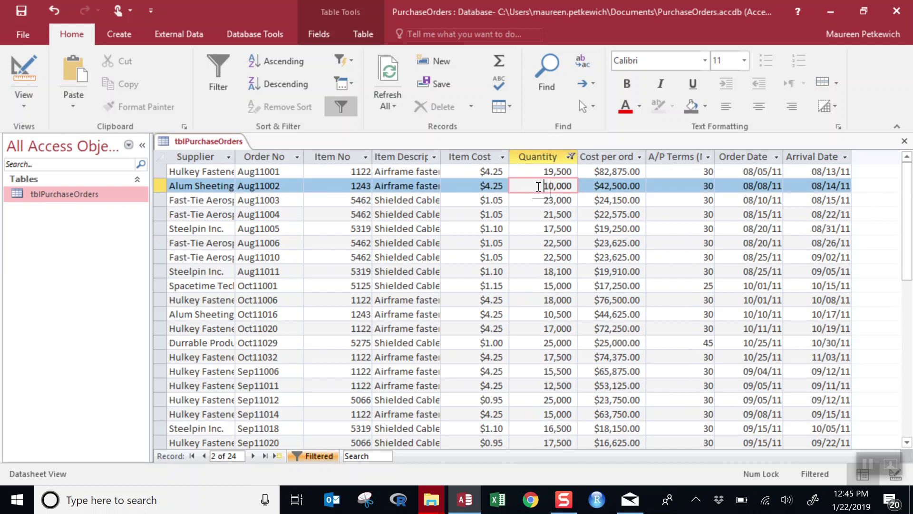
# - Clear the current Quantity filter and filter the field to values less than or equal to 10,000
pyautogui.click(569, 158)
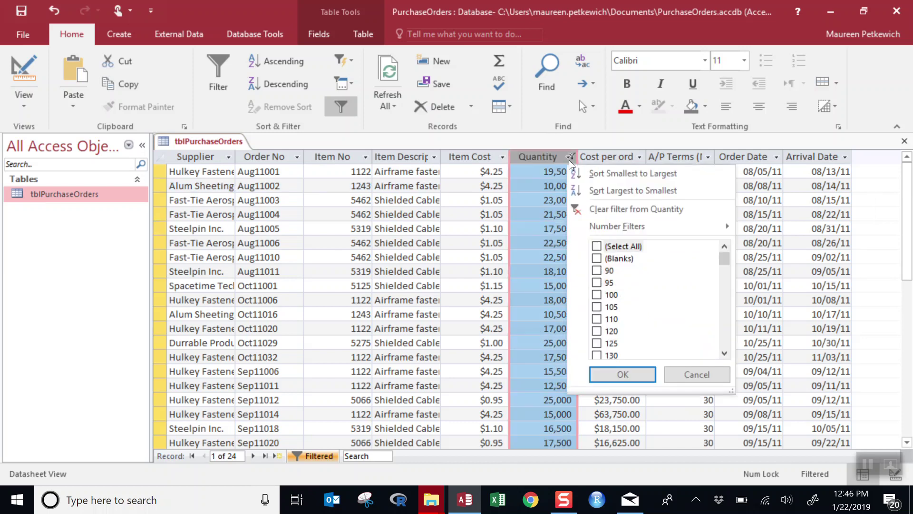
pyautogui.click(595, 209)
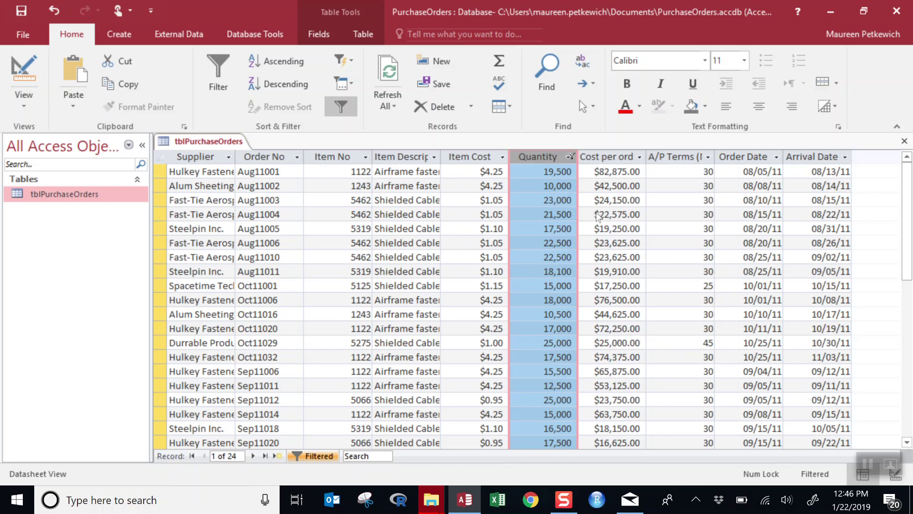
pyautogui.click(538, 185)
pyautogui.rightClick(536, 186)
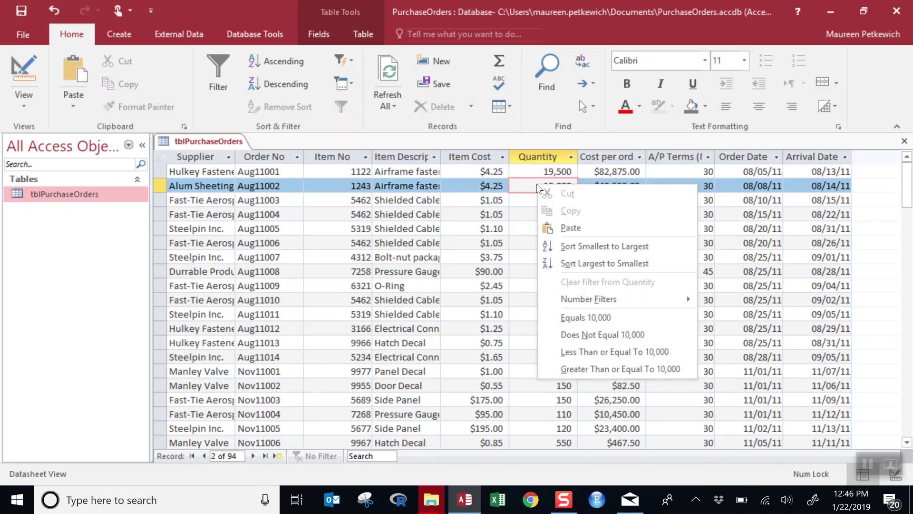
pyautogui.click(567, 352)
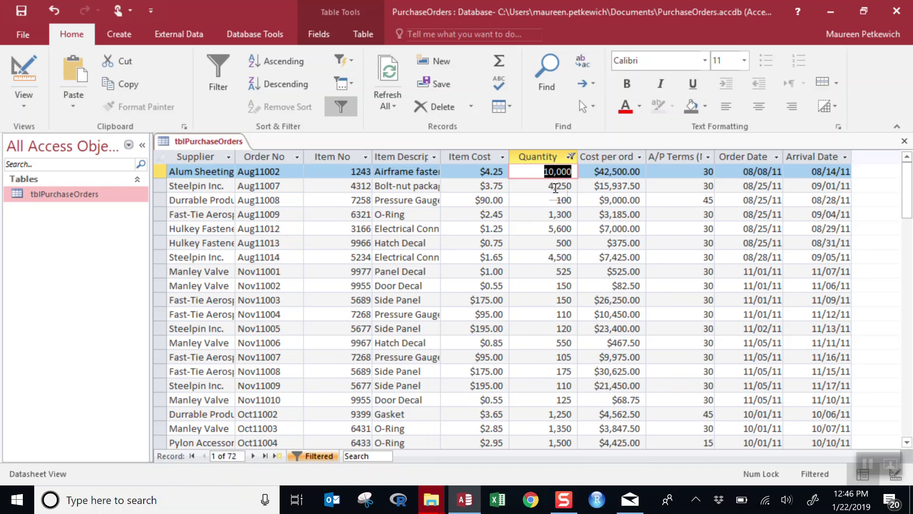
pyautogui.click(515, 454)
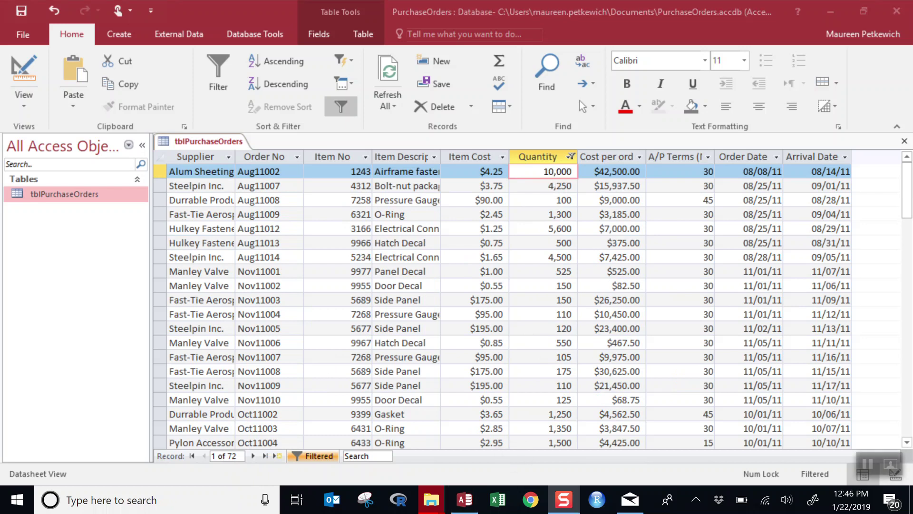
# - Clear the Quantity filter and filter the Supplier field to records that do not contain "Hulkey Fasteners"
pyautogui.click(571, 157)
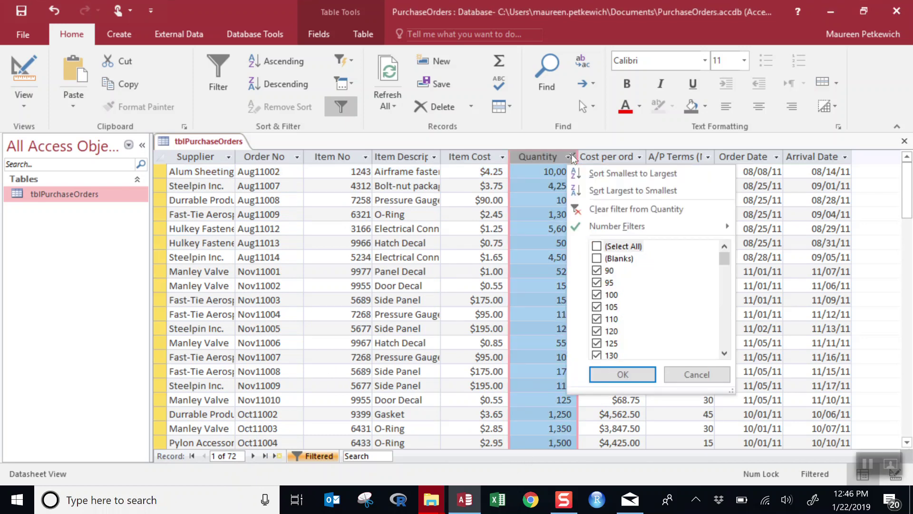
pyautogui.click(590, 208)
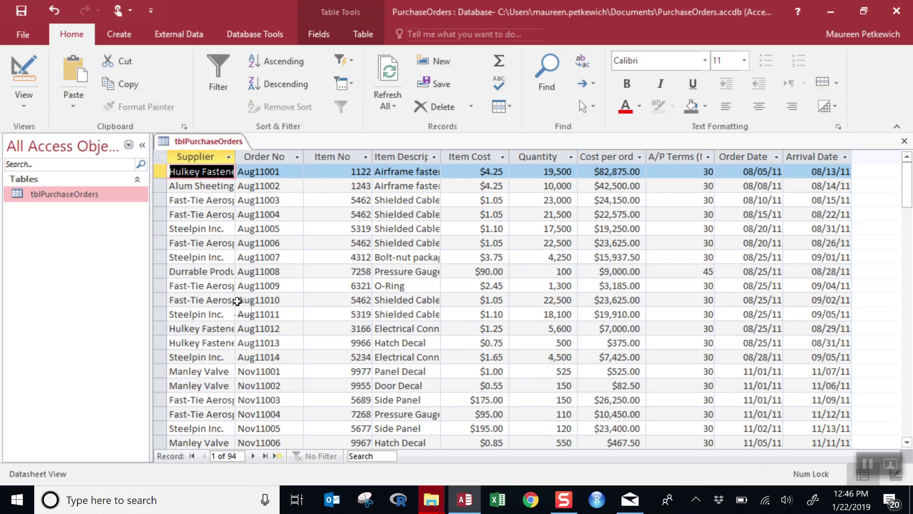
pyautogui.click(197, 172)
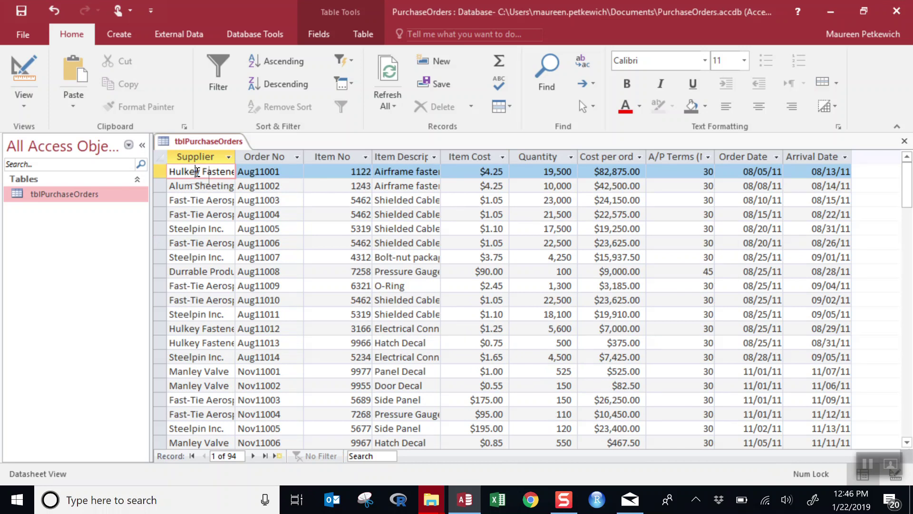
pyautogui.rightClick(198, 174)
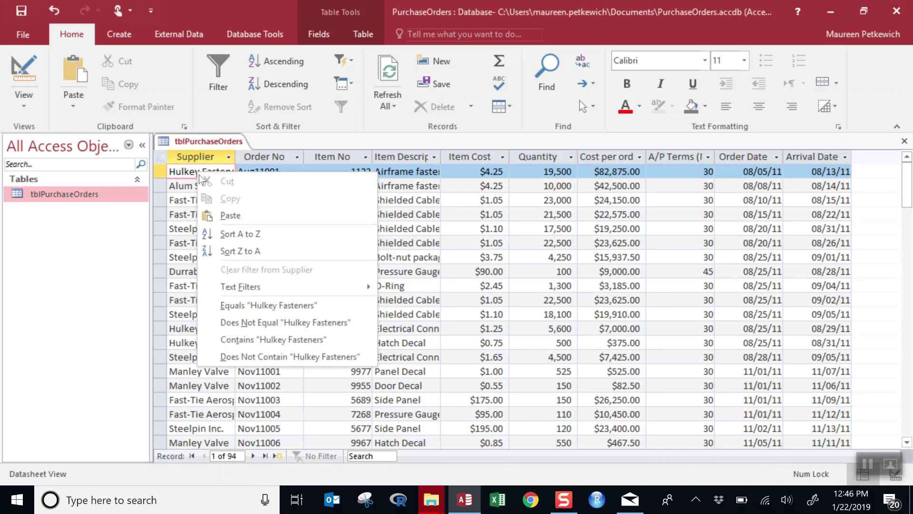
pyautogui.click(264, 356)
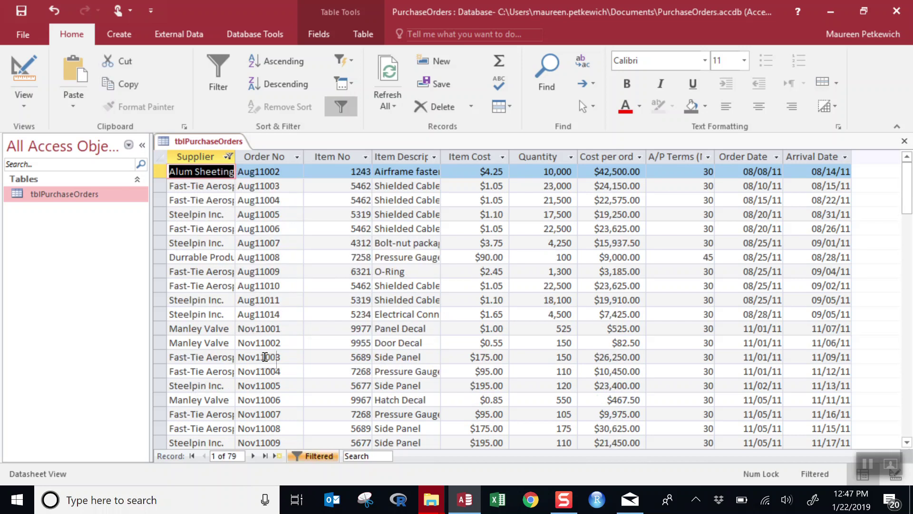
pyautogui.hotkey('shift', 'F10')
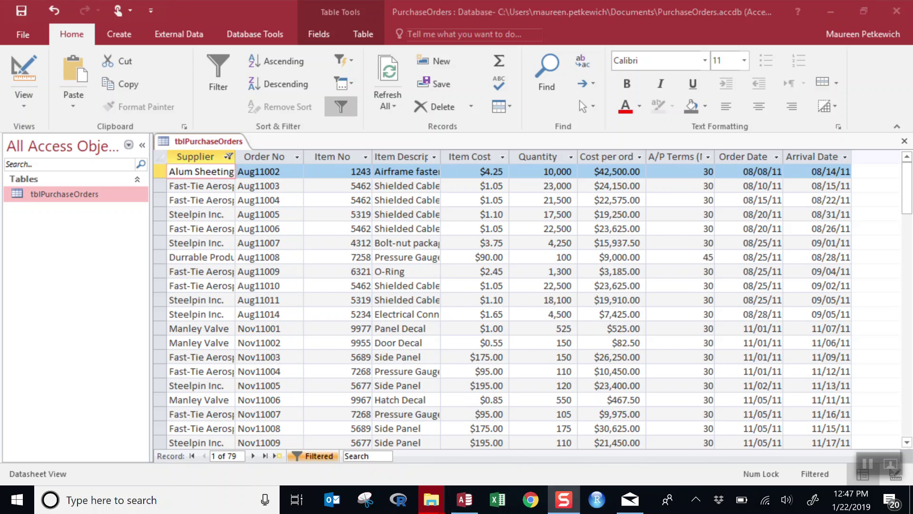
# - Clear the exclusion filter from Supplier and filter the field so that only Hulkey Fasteners is selected
pyautogui.click(231, 155)
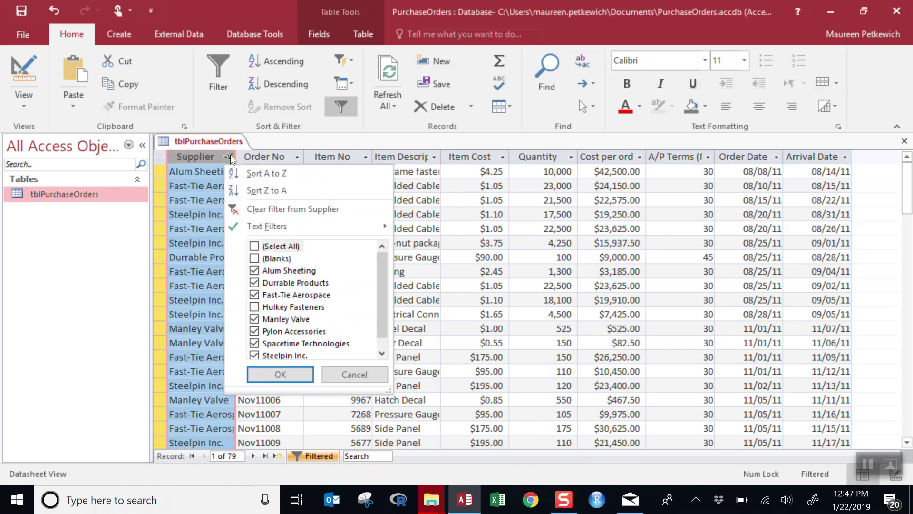
pyautogui.click(265, 209)
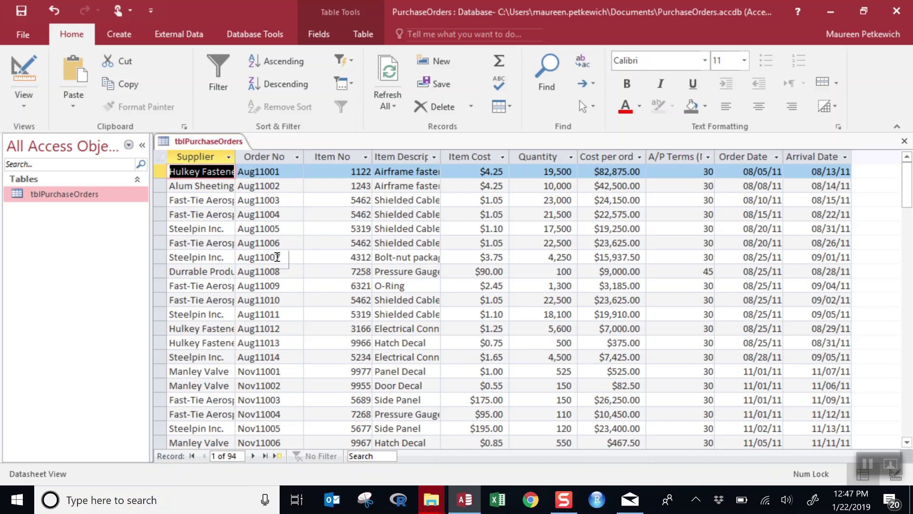
pyautogui.click(228, 158)
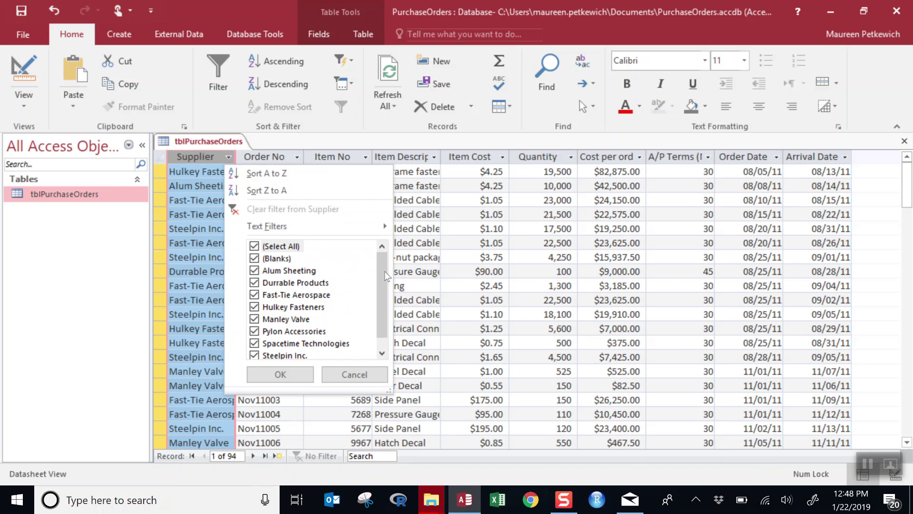
pyautogui.moveTo(384, 272)
pyautogui.mouseDown()
pyautogui.moveTo(381, 308)
pyautogui.moveTo(380, 259)
pyautogui.mouseUp()
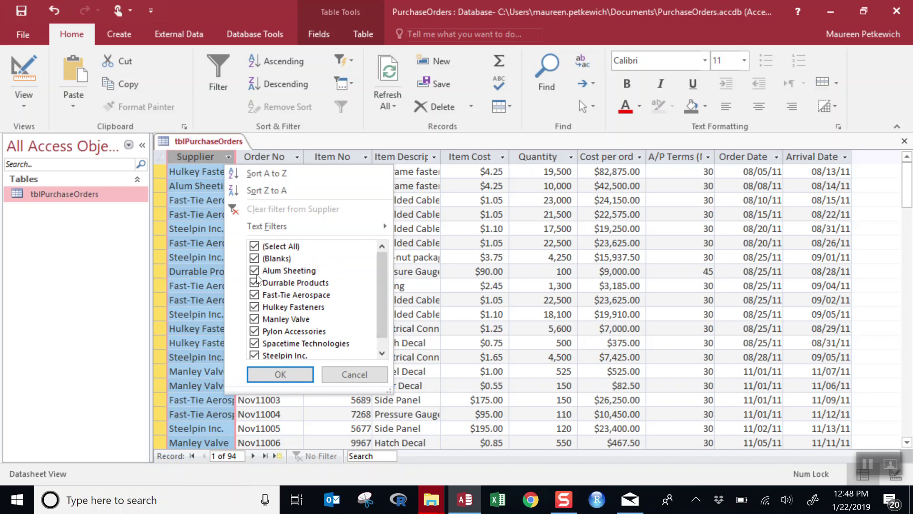
pyautogui.click(255, 245)
pyautogui.click(254, 283)
pyautogui.click(255, 283)
pyautogui.click(254, 295)
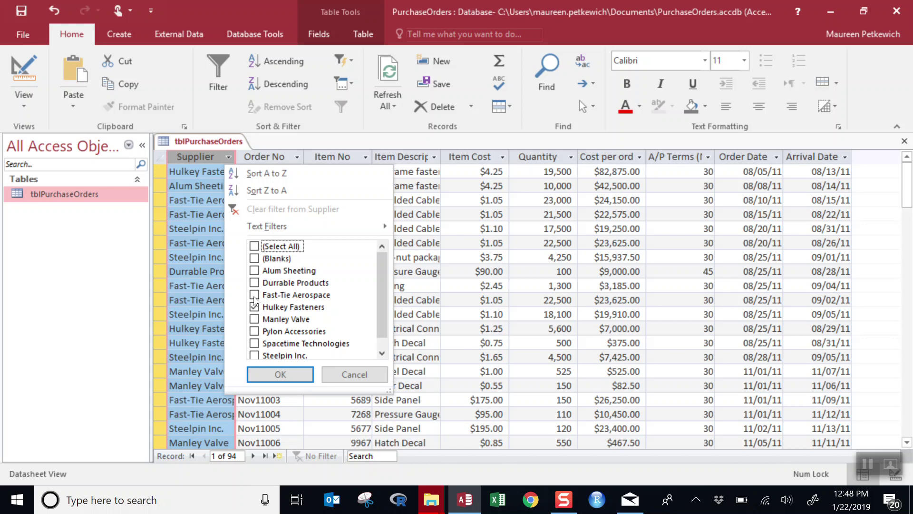
pyautogui.click(279, 375)
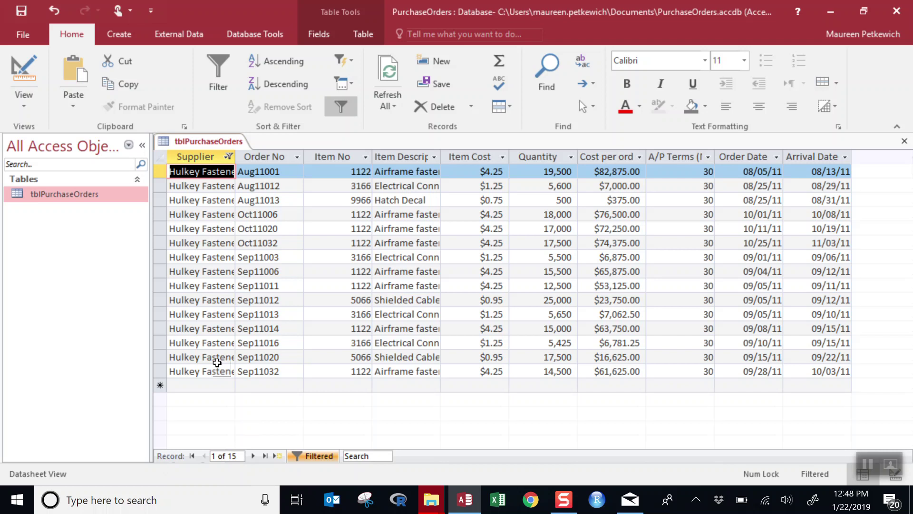
pyautogui.click(869, 461)
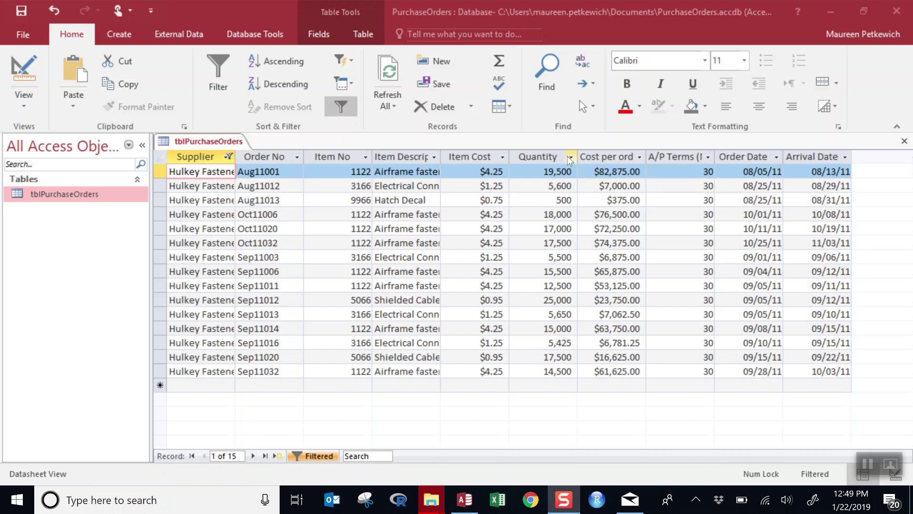
# - Narrow the Hulkey Fasteners records further by filtering Item Cost to only $0.95
pyautogui.click(503, 157)
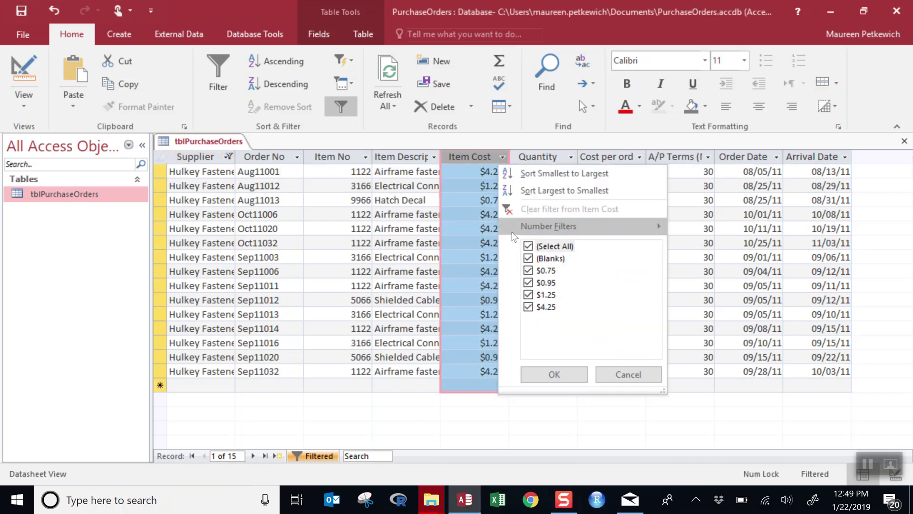
pyautogui.click(527, 246)
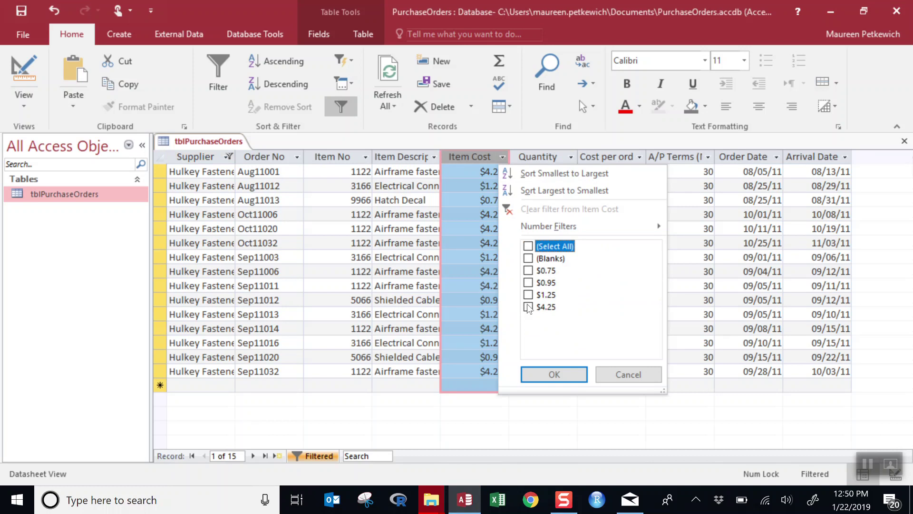
pyautogui.click(528, 283)
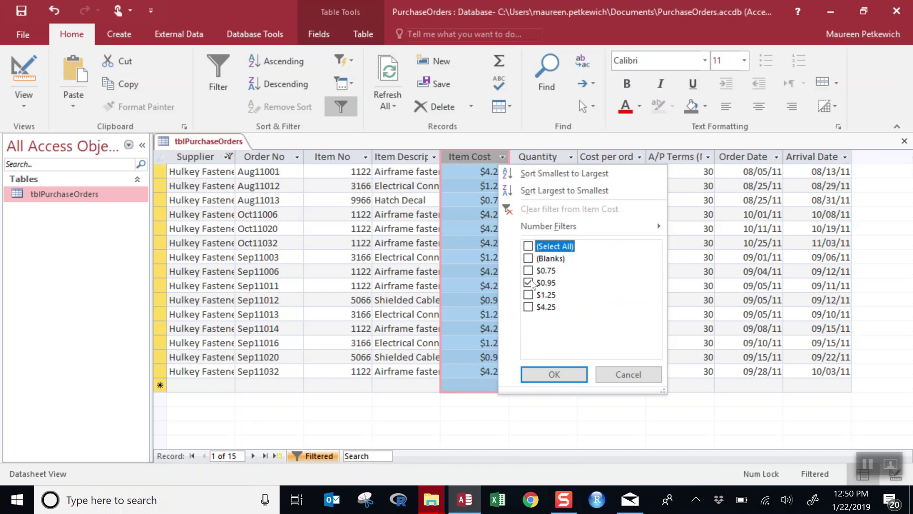
pyautogui.click(555, 374)
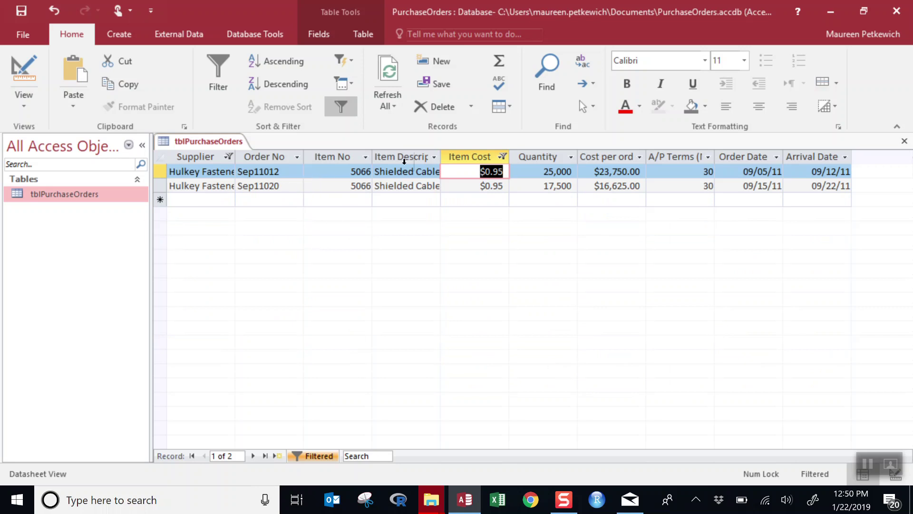
# - Clear the filters from both the Item Cost and Supplier fields
pyautogui.click(503, 155)
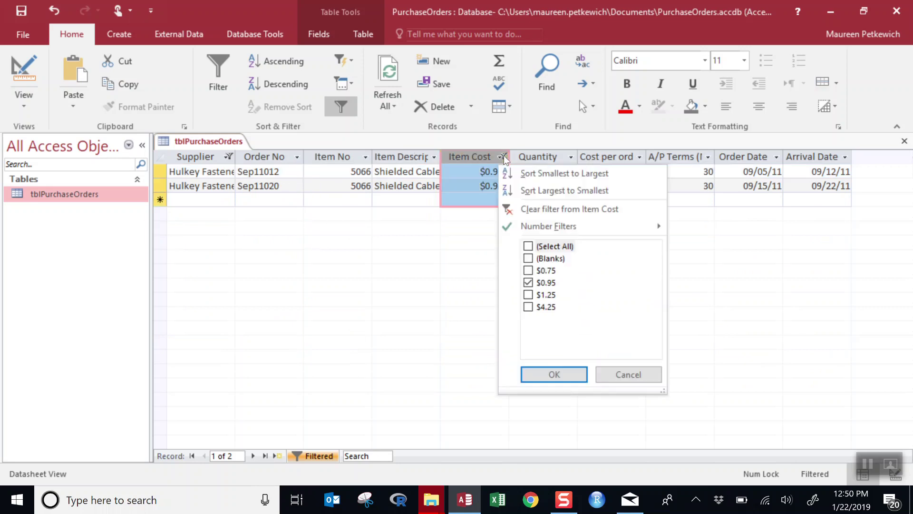
pyautogui.click(522, 208)
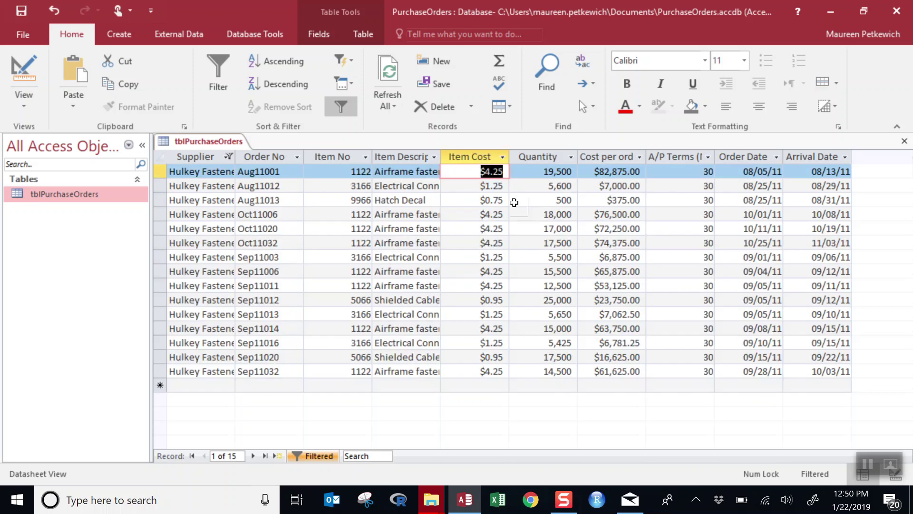
pyautogui.click(229, 157)
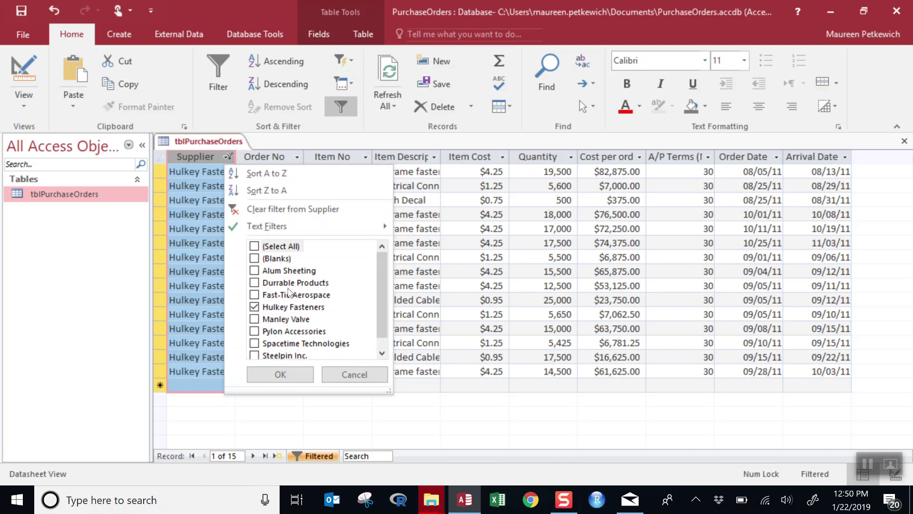
pyautogui.click(291, 207)
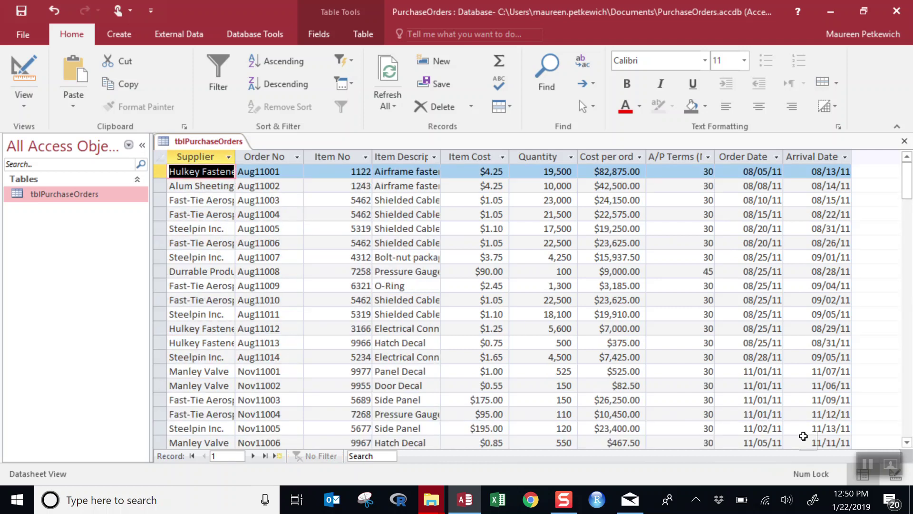
pyautogui.click(865, 466)
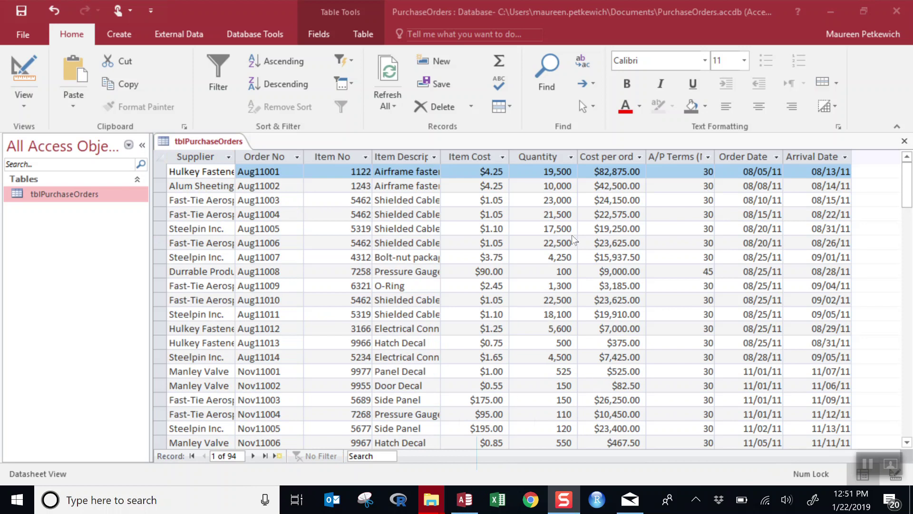
# - Filter the Item Cost field with a number filter to records greater than or equal to 200
pyautogui.click(502, 157)
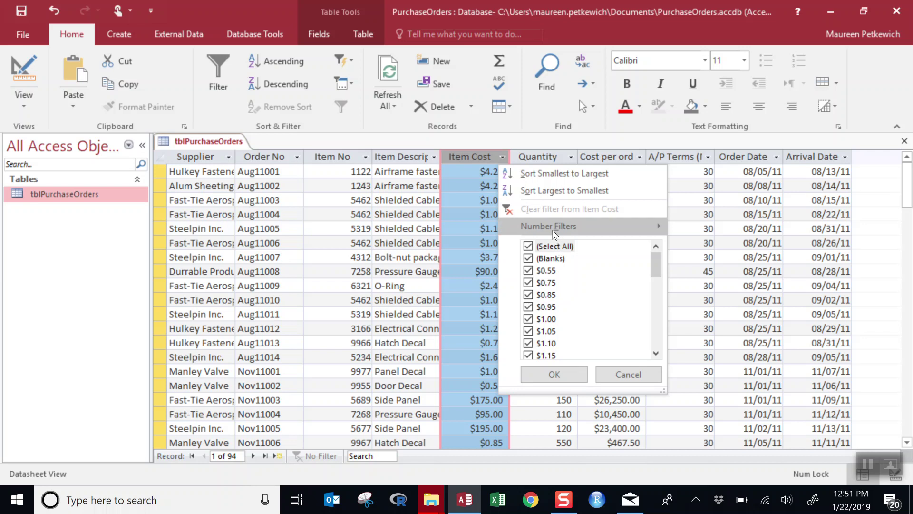
pyautogui.moveTo(552, 230)
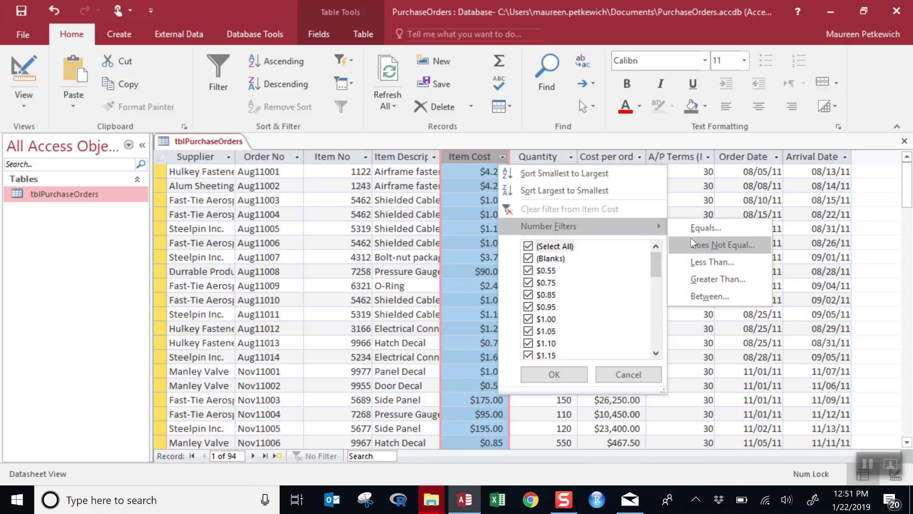
pyautogui.click(701, 275)
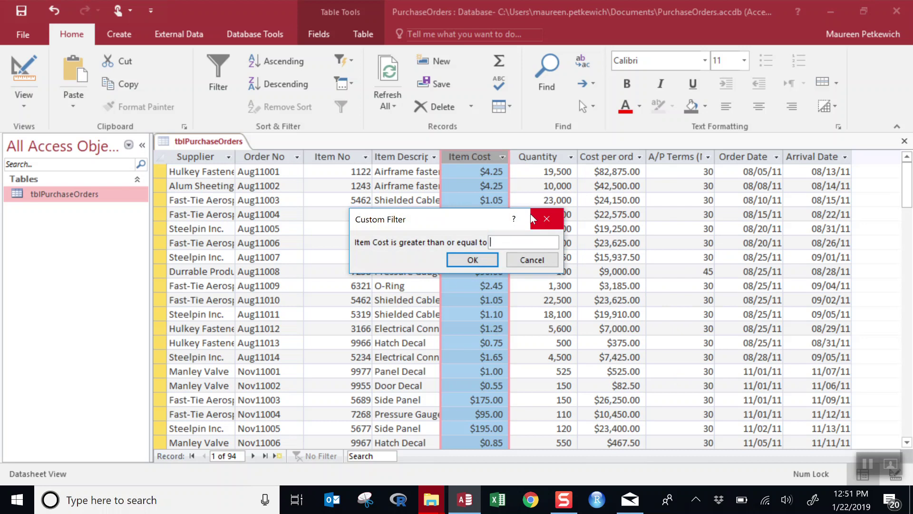
pyautogui.write('200')
pyautogui.click(472, 259)
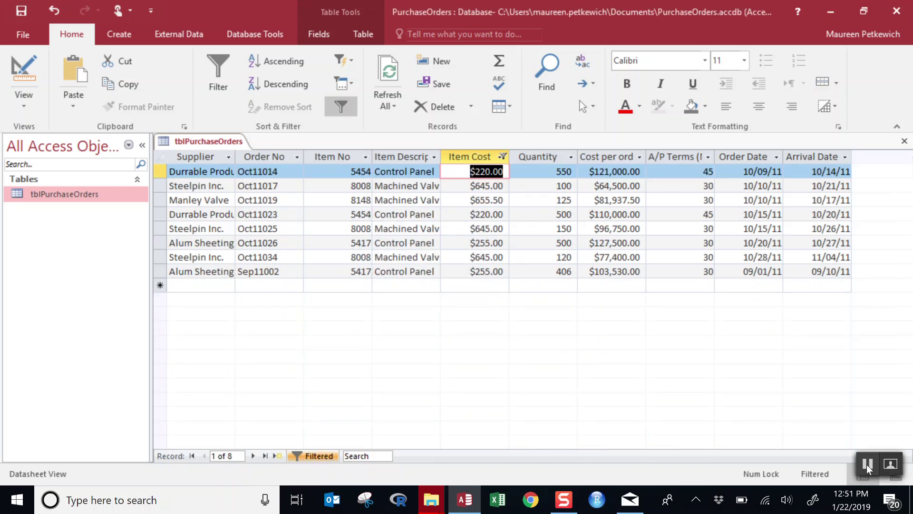
pyautogui.click(867, 466)
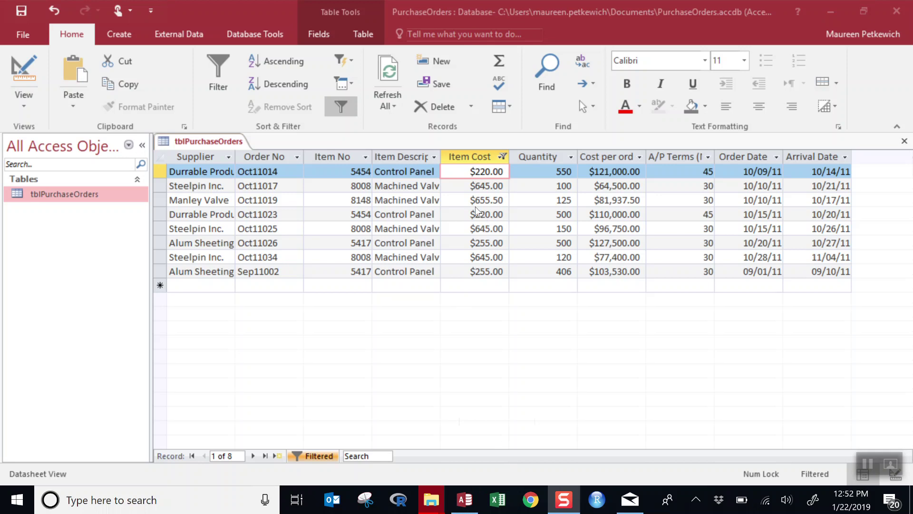
# - Clear the number filter from the Item Cost field to bring back all purchase orders
pyautogui.click(502, 157)
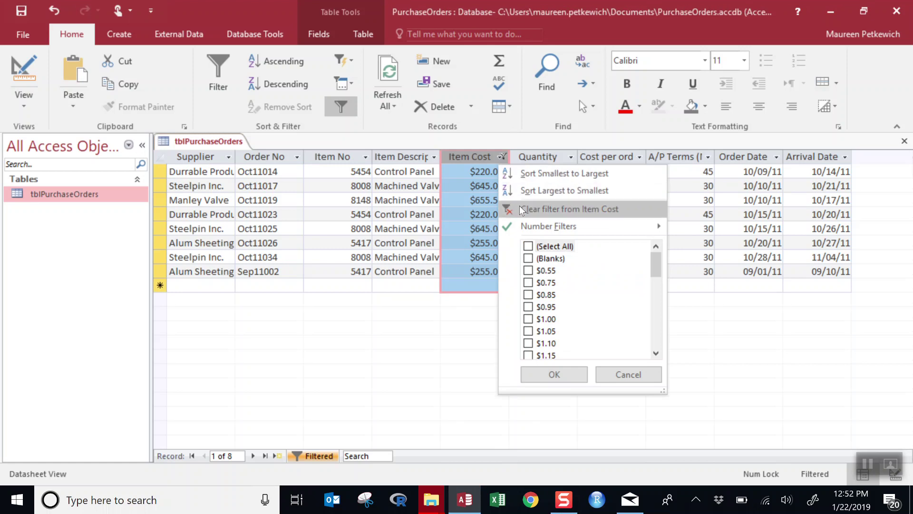
pyautogui.moveTo(522, 227)
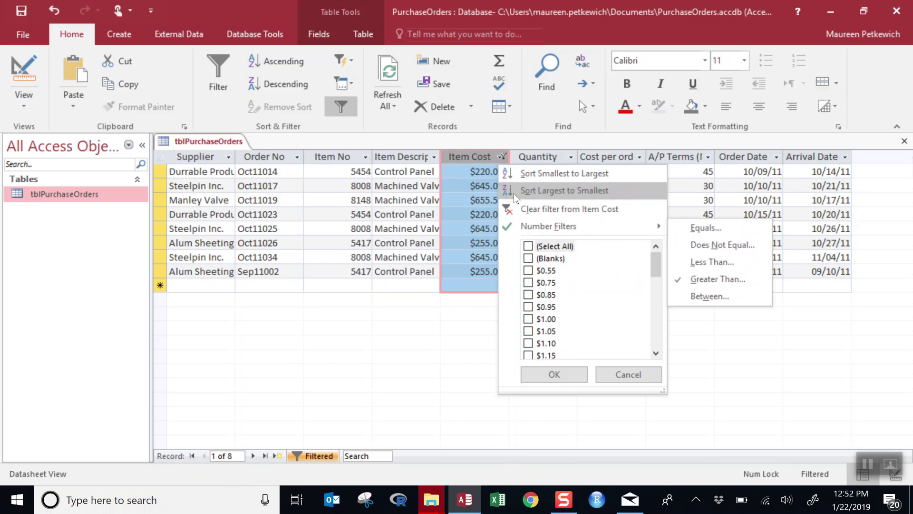
pyautogui.click(503, 156)
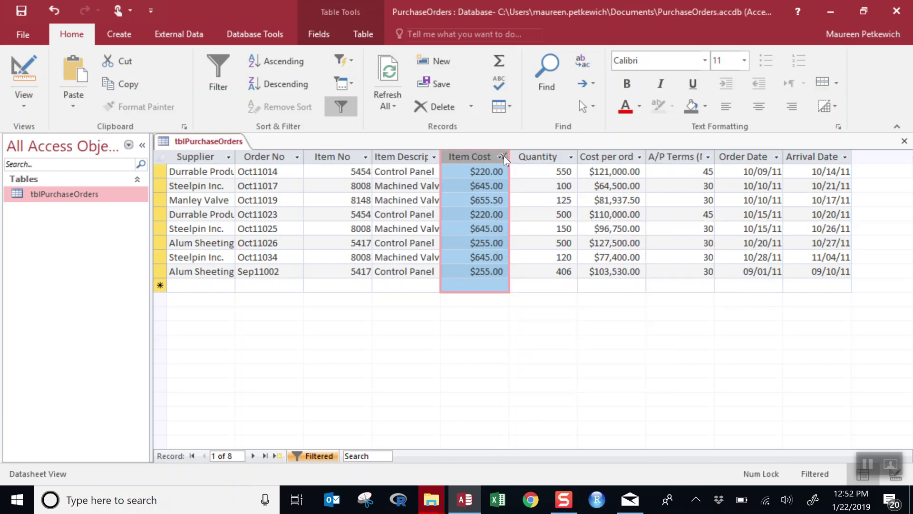
pyautogui.click(503, 156)
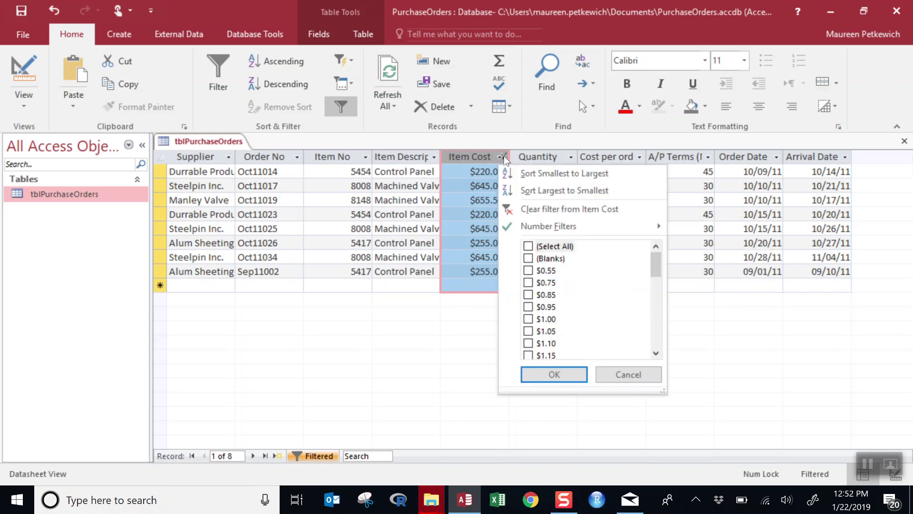
pyautogui.click(528, 209)
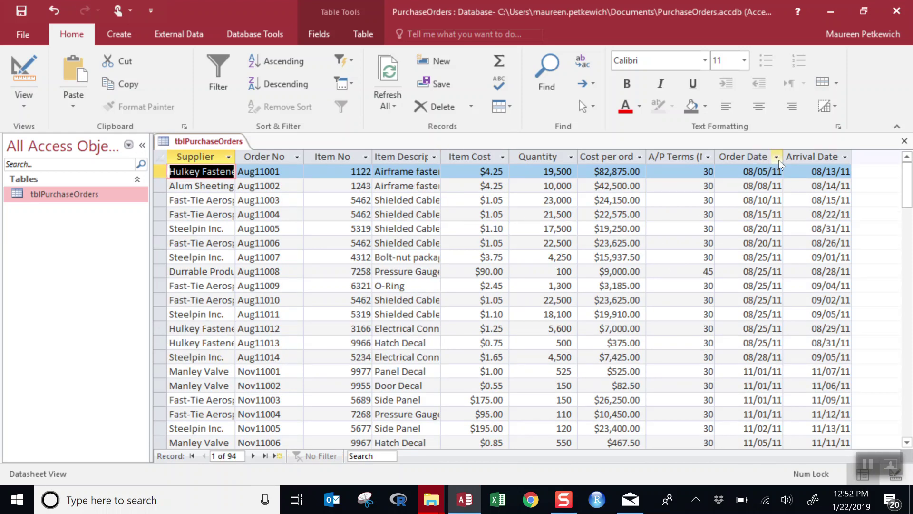
# - Examine the date filter options for Order Date and the text filter options for Supplier without applying any
pyautogui.click(778, 160)
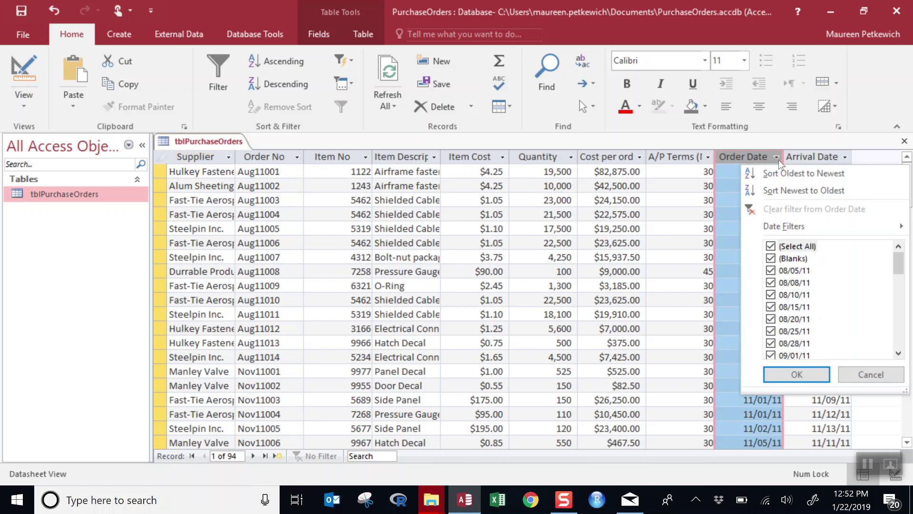
pyautogui.moveTo(766, 229)
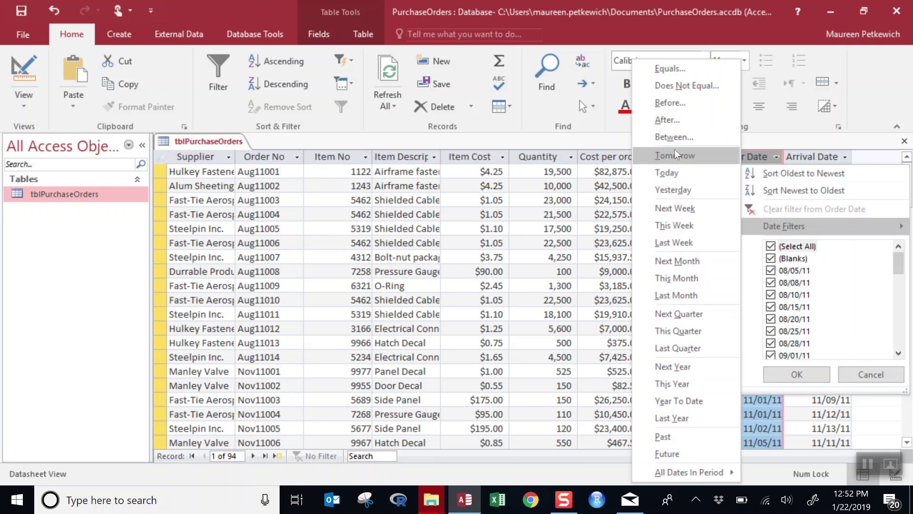
pyautogui.click(219, 155)
pyautogui.click(229, 157)
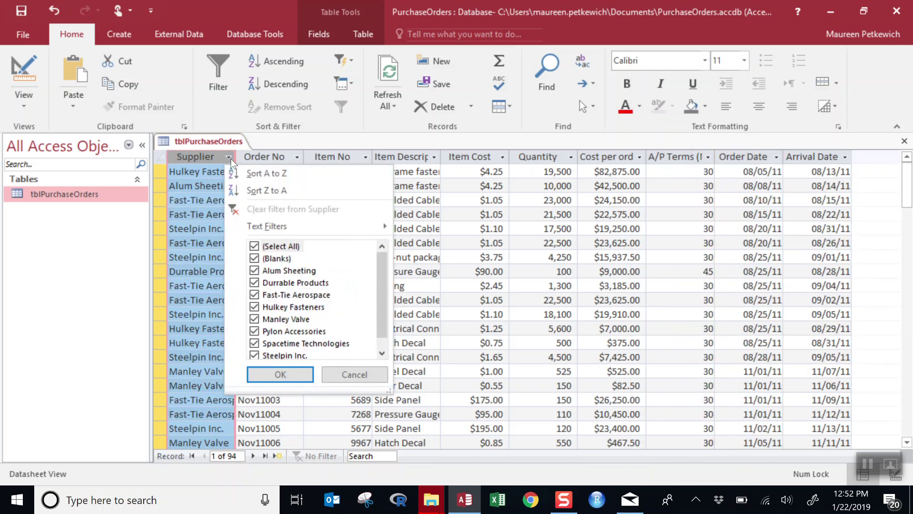
pyautogui.moveTo(237, 221)
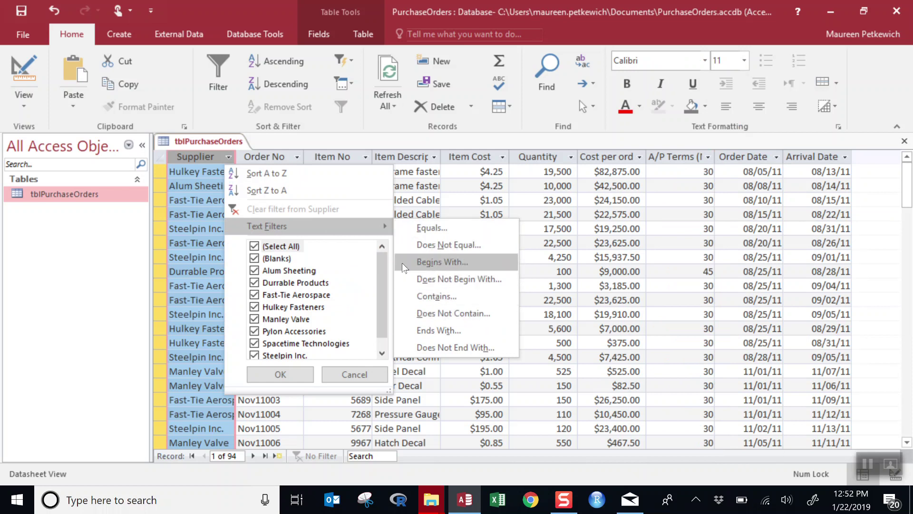
pyautogui.click(357, 140)
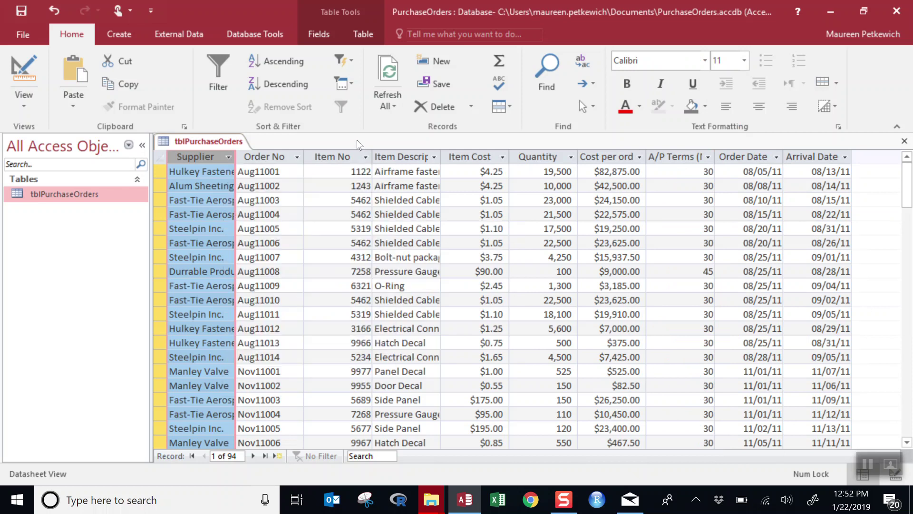
pyautogui.click(865, 469)
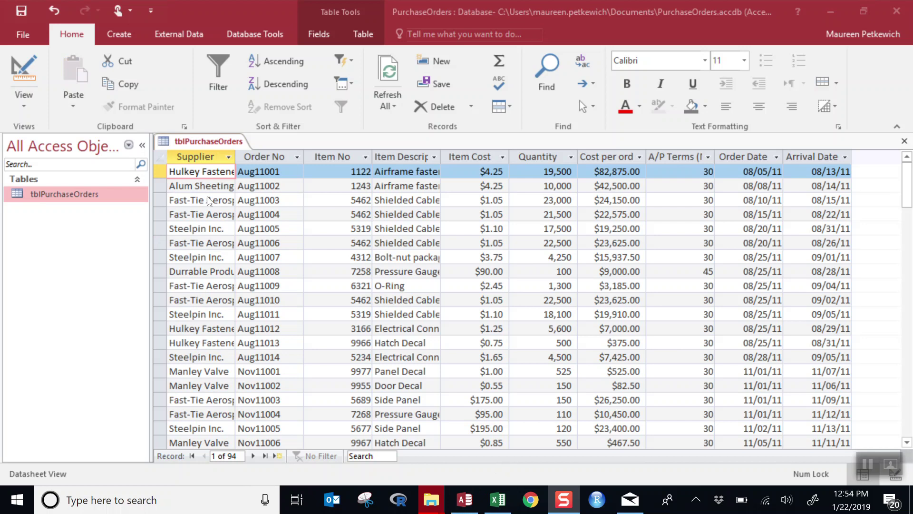
# - Filter the Supplier field so that only Hulkey Fasteners is selected
pyautogui.click(231, 158)
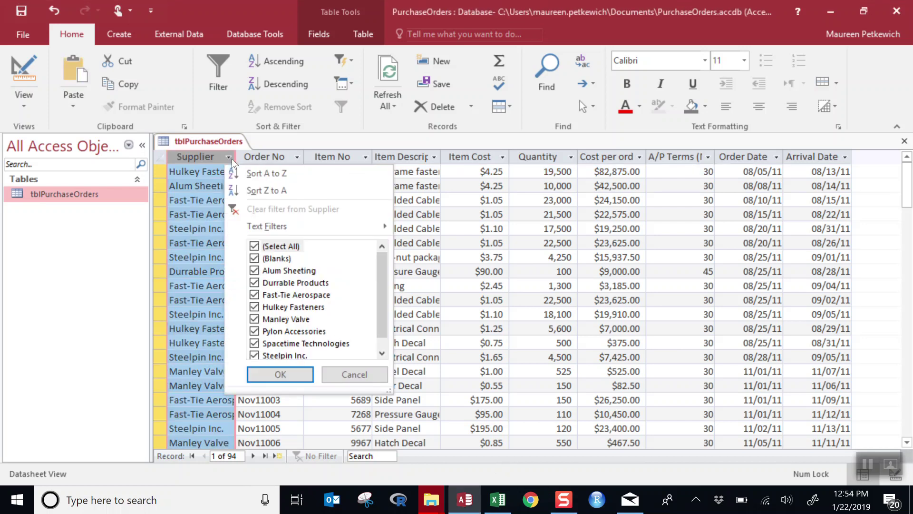
pyautogui.click(255, 247)
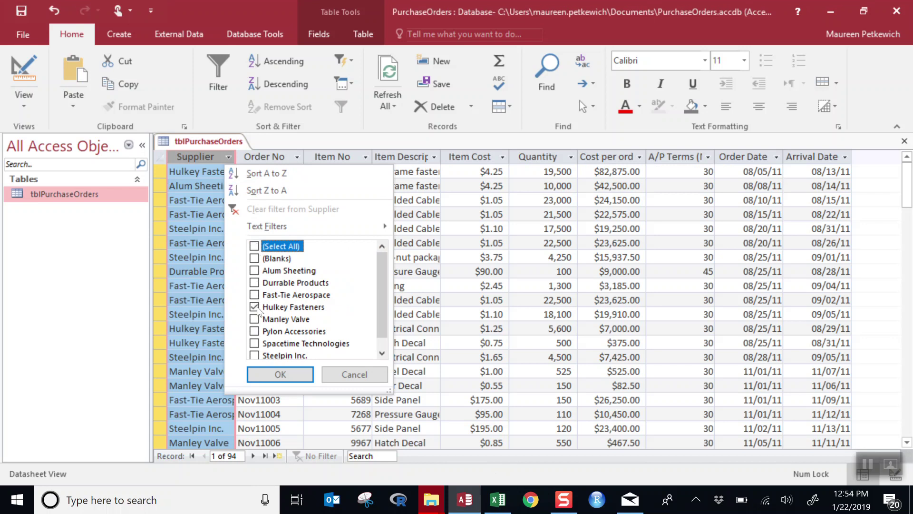
pyautogui.click(278, 374)
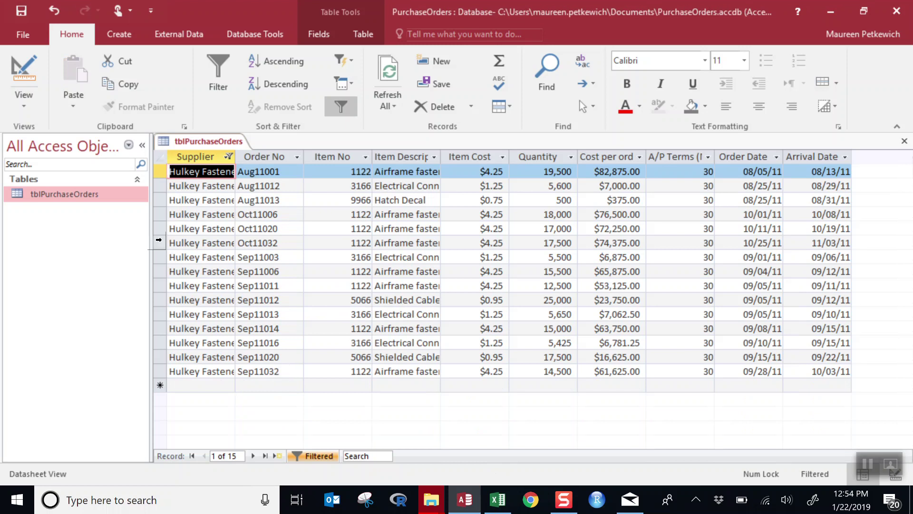
# - Copy all the filtered Hulkey Fasteners records and paste them at cell A1 of a new sheet in the Excel workbook Book1
pyautogui.click(161, 159)
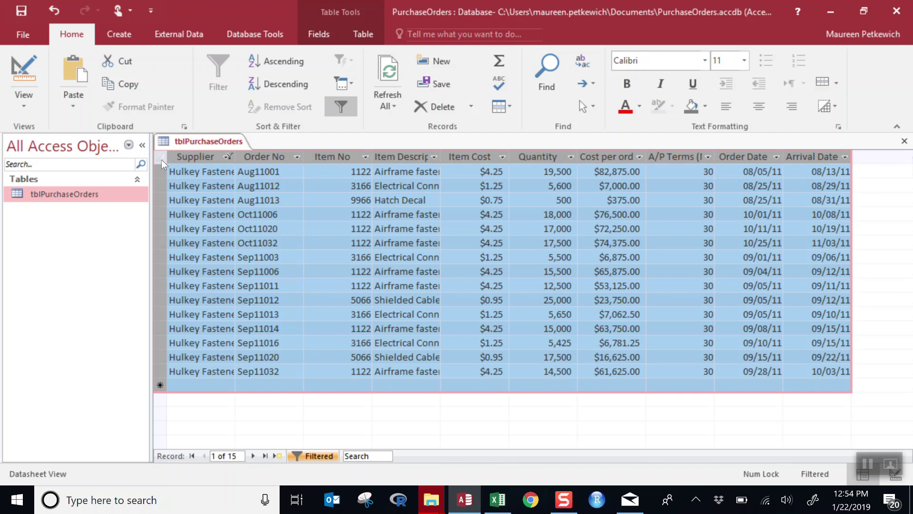
pyautogui.hotkey('alt', 'Tab')
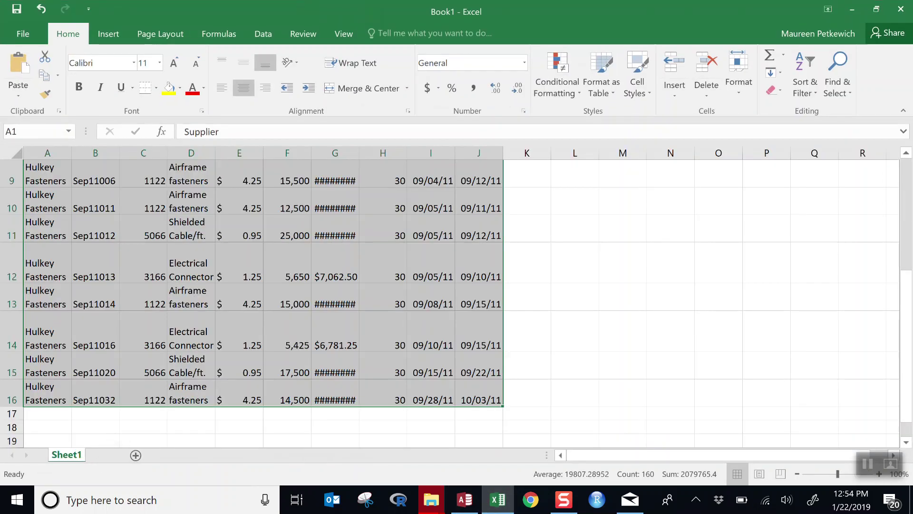
pyautogui.click(108, 454)
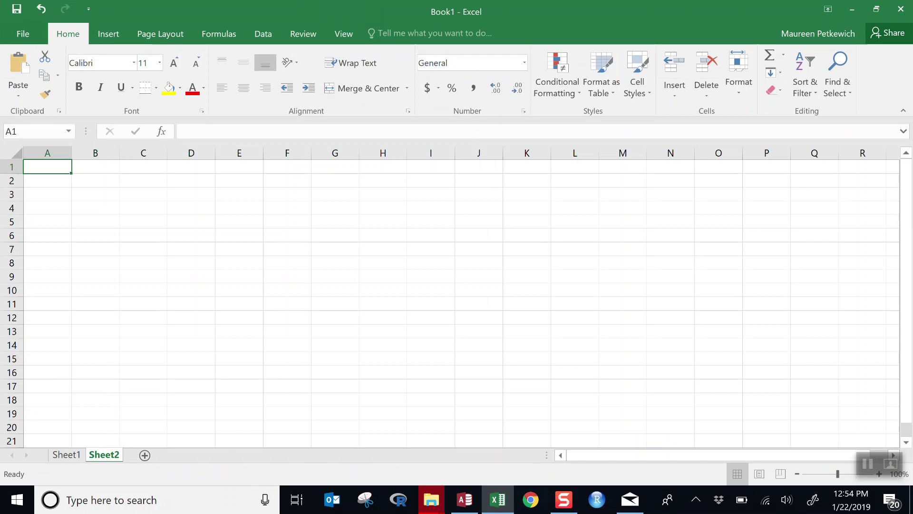
pyautogui.hotkey('ctrl', 'v')
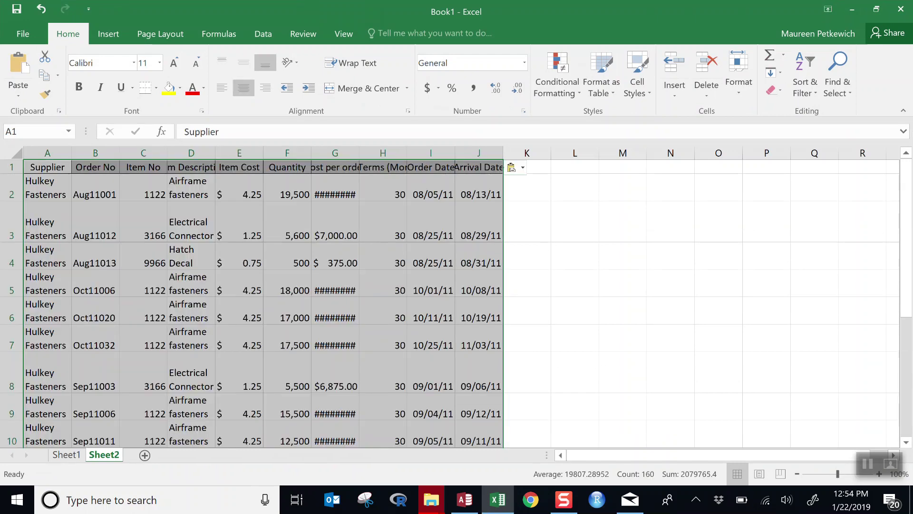